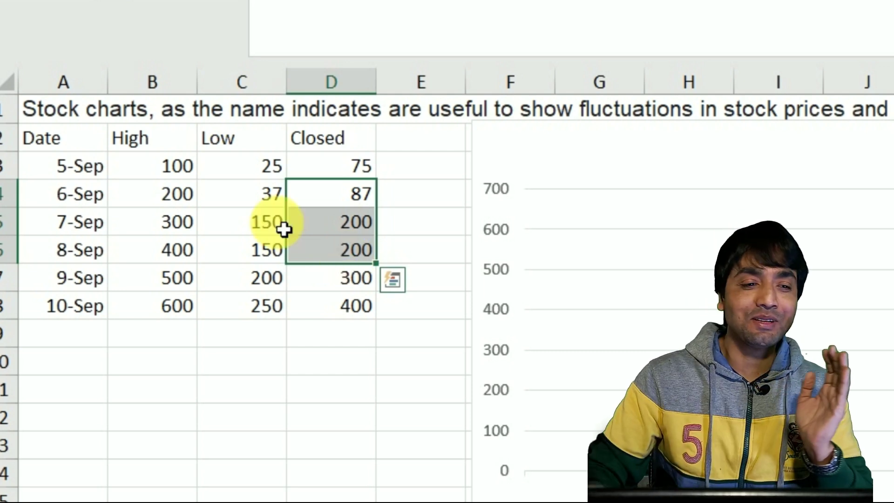
Return to the Date column of the stock price table and show the Insert tab's chart options.
{"action": "left_click", "coordinate": [175, 221]}
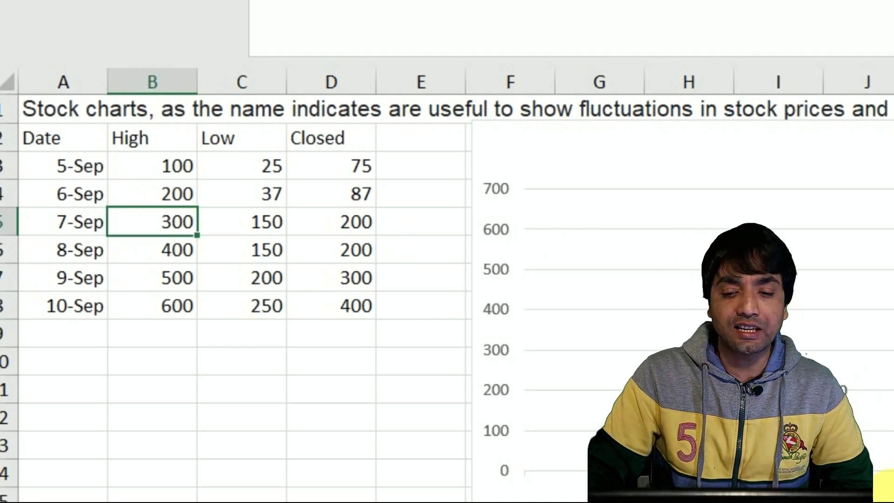
{"action": "scroll", "coordinate": [889, 496], "scroll_direction": "right", "scroll_amount": 5}
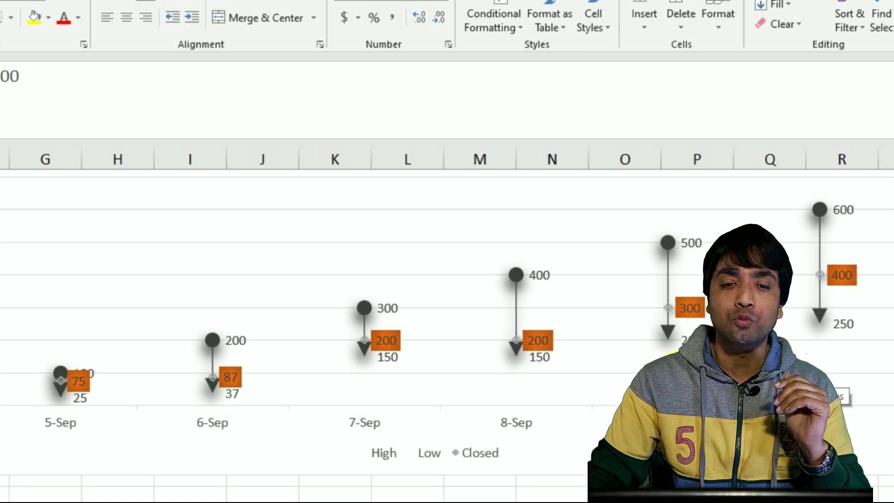
{"action": "scroll", "coordinate": [406, 205], "scroll_direction": "up", "scroll_amount": 1}
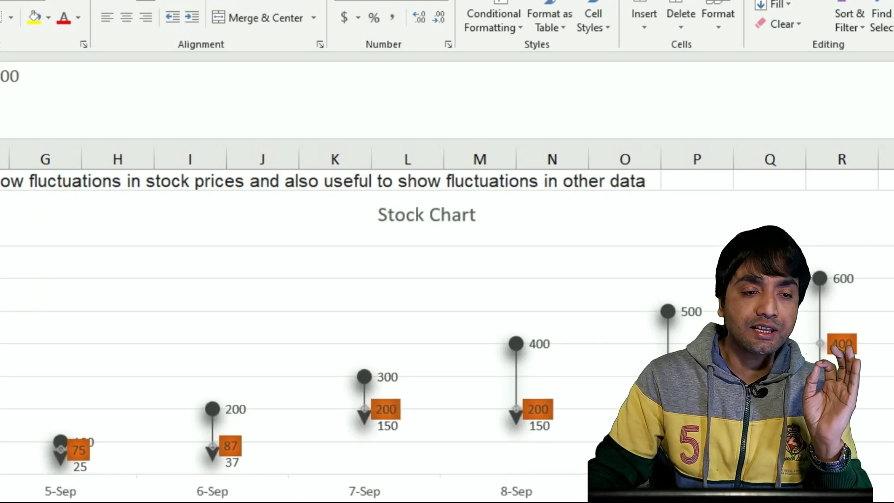
{"action": "key", "text": "Home"}
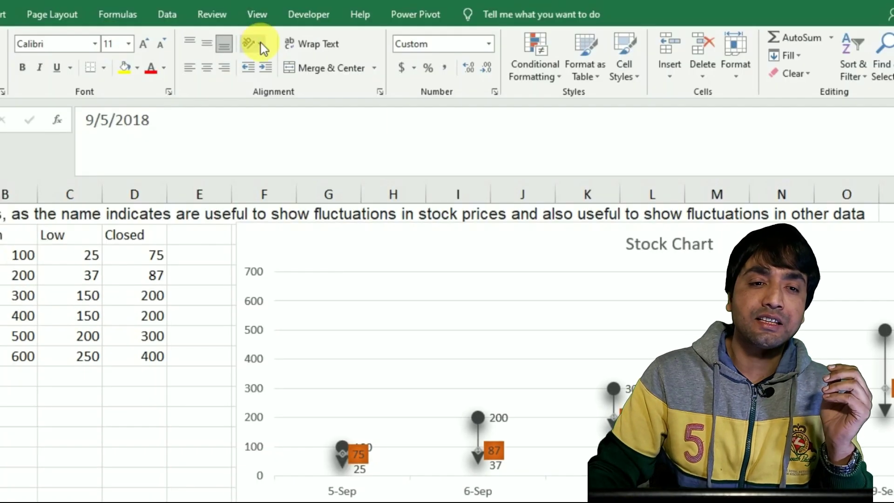
{"action": "left_click", "coordinate": [2, 16]}
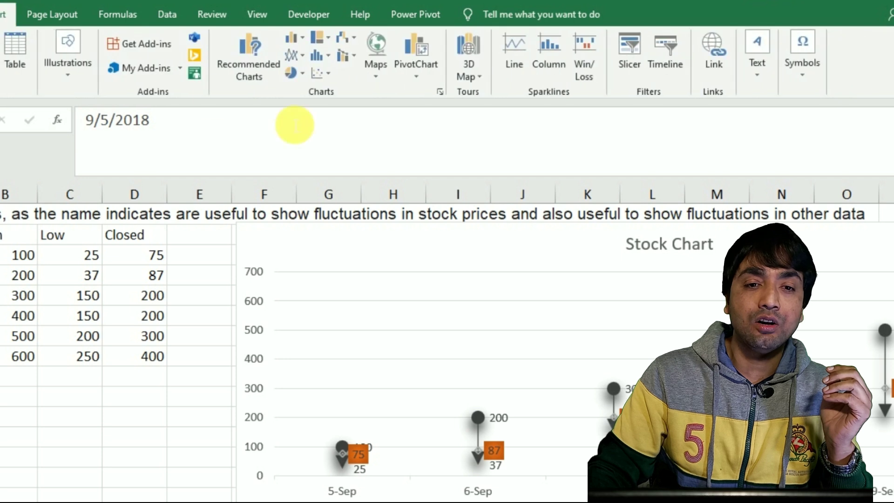
Insert a High-Low-Close stock chart from the Date, High, Low and Closed data.
{"action": "left_click", "coordinate": [375, 79]}
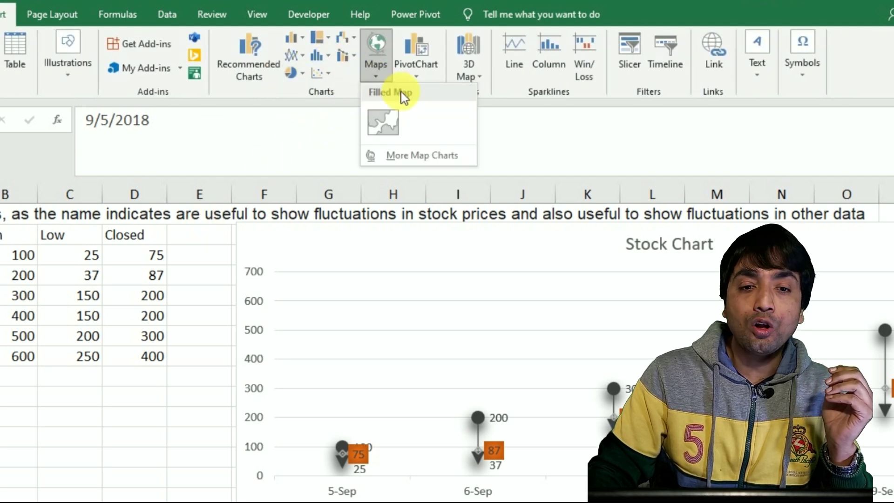
{"action": "left_click", "coordinate": [415, 157]}
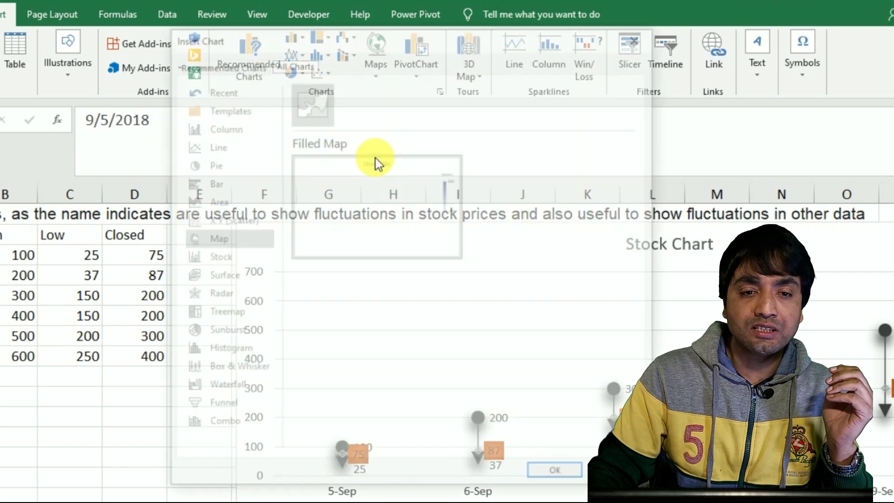
{"action": "left_click_drag", "start_coordinate": [262, 46], "coordinate": [248, 10]}
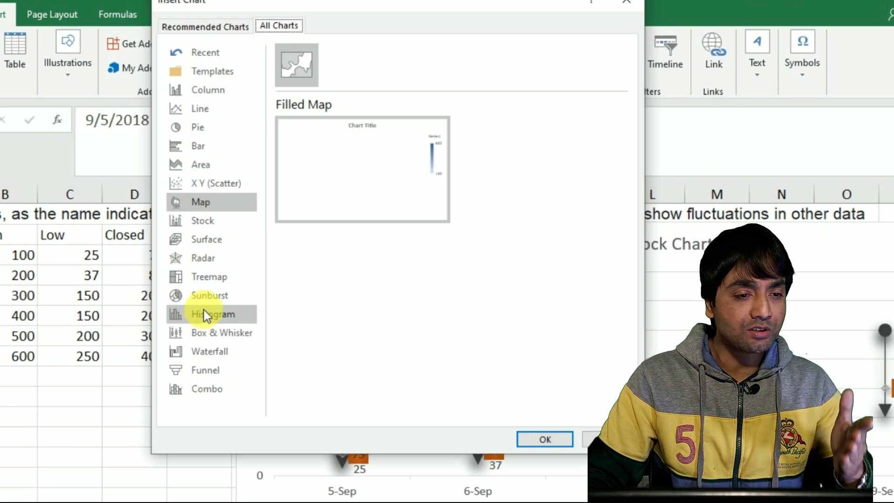
{"action": "left_click", "coordinate": [206, 221]}
{"action": "mouse_move", "coordinate": [311, 156]}
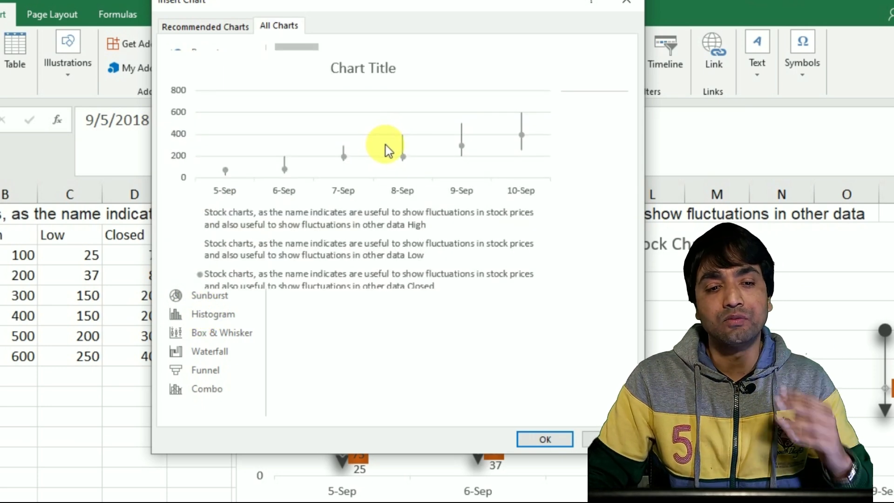
{"action": "left_click", "coordinate": [548, 436]}
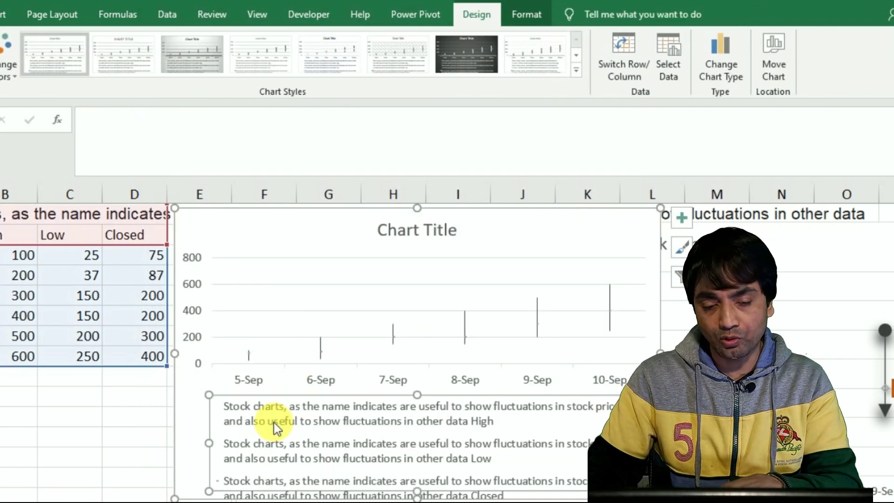
Delete the new stock chart's legend and add data labels to the Closed series.
{"action": "left_click", "coordinate": [274, 423]}
{"action": "key", "text": "Delete"}
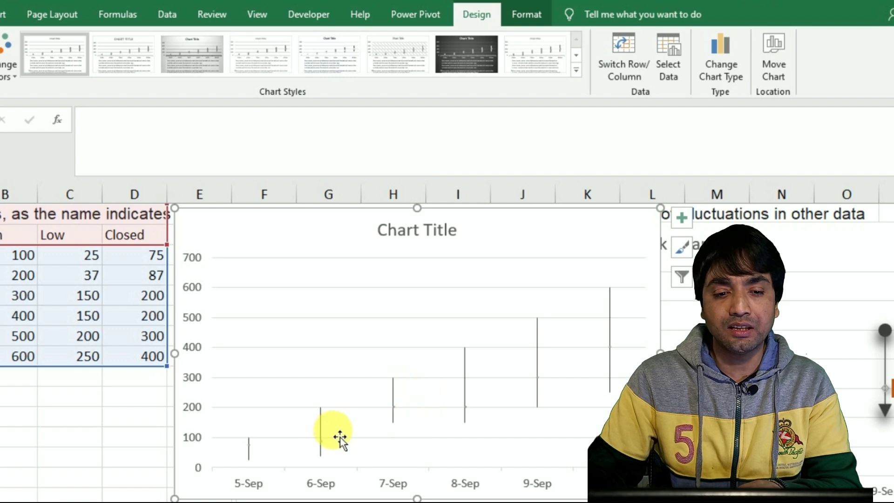
{"action": "left_click", "coordinate": [321, 441]}
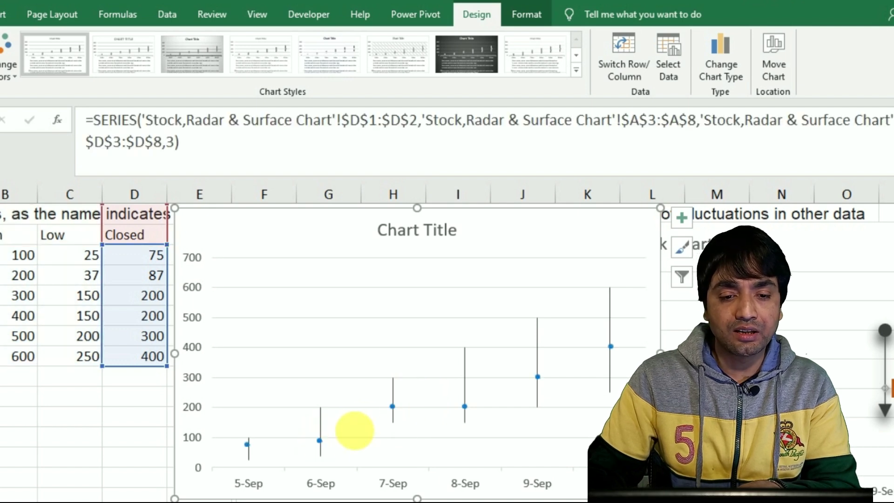
{"action": "right_click", "coordinate": [395, 408]}
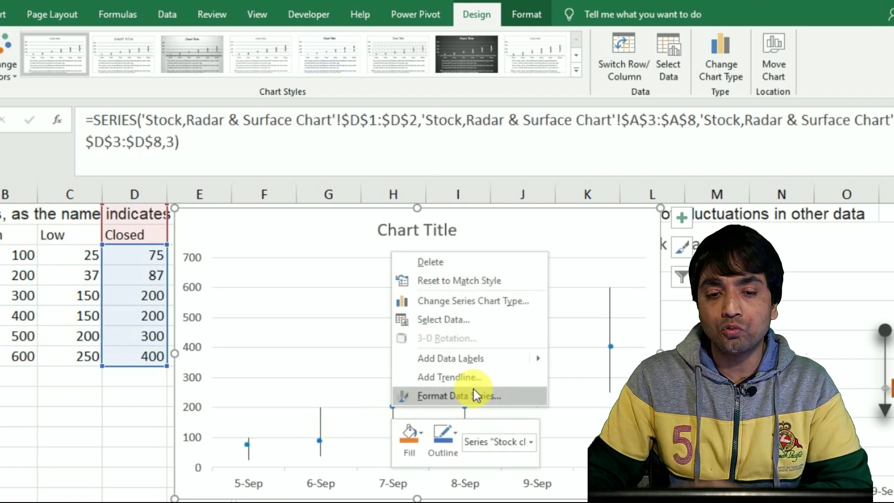
{"action": "left_click", "coordinate": [479, 360]}
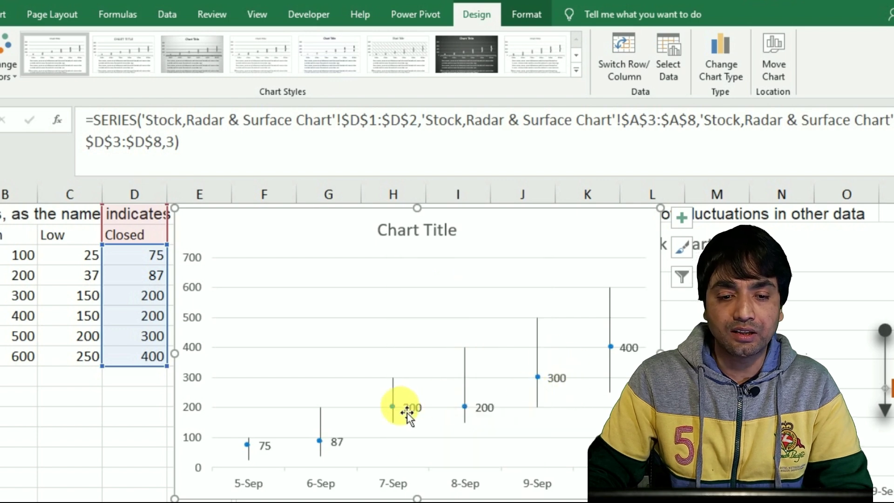
Give the Closed data labels a solid orange fill.
{"action": "double_click", "coordinate": [342, 445]}
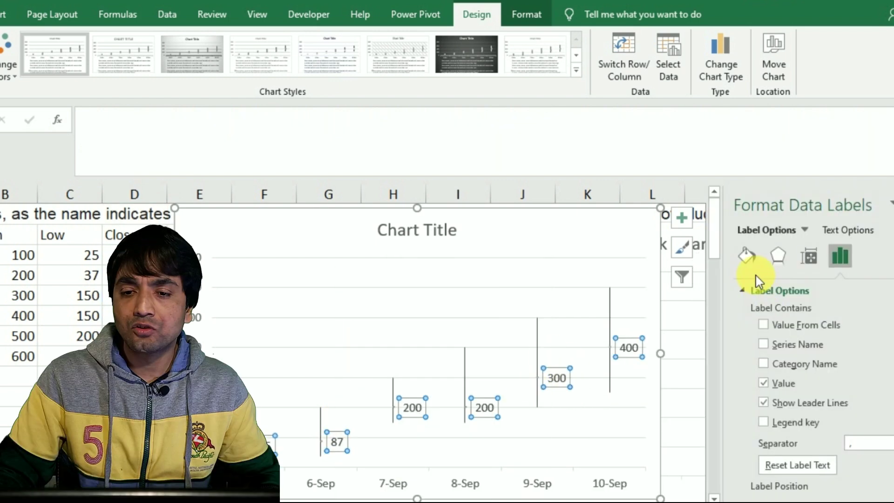
{"action": "left_click", "coordinate": [747, 256]}
{"action": "left_click", "coordinate": [786, 330]}
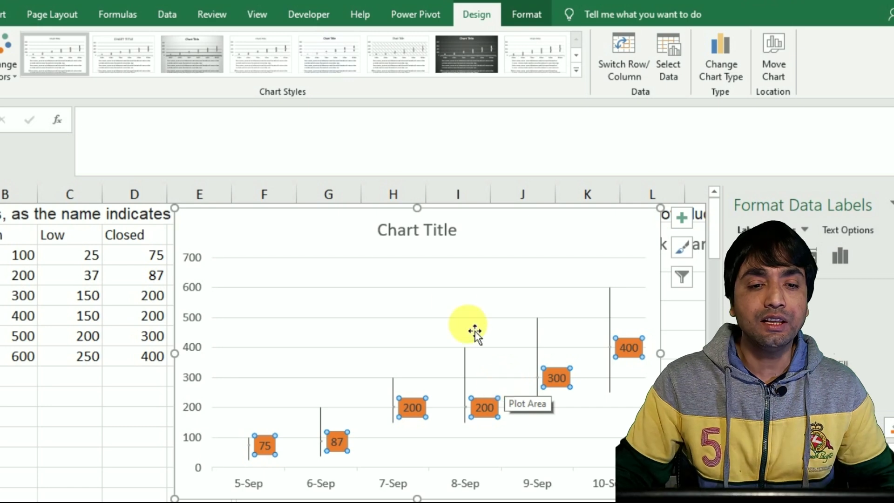
{"action": "left_click", "coordinate": [270, 238]}
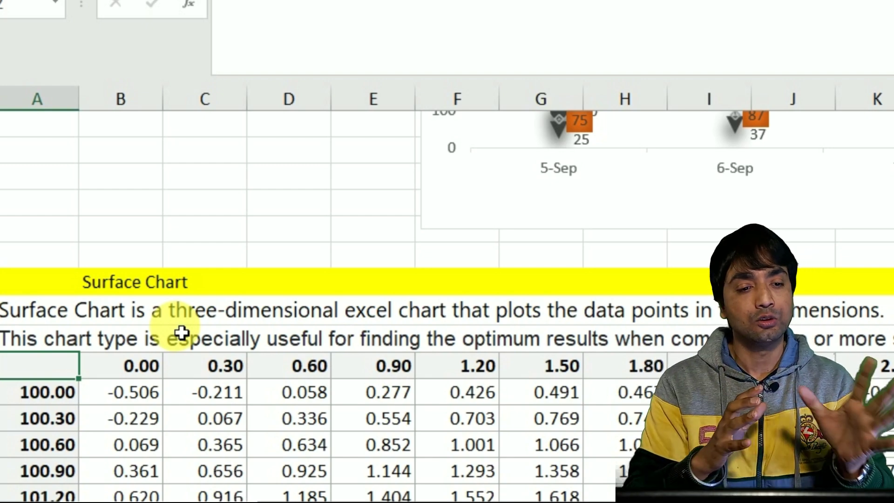
Select the Surface Chart table from its blank corner header through row 103.30 and column 3.00.
{"action": "scroll", "coordinate": [241, 330], "scroll_direction": "down", "scroll_amount": 1}
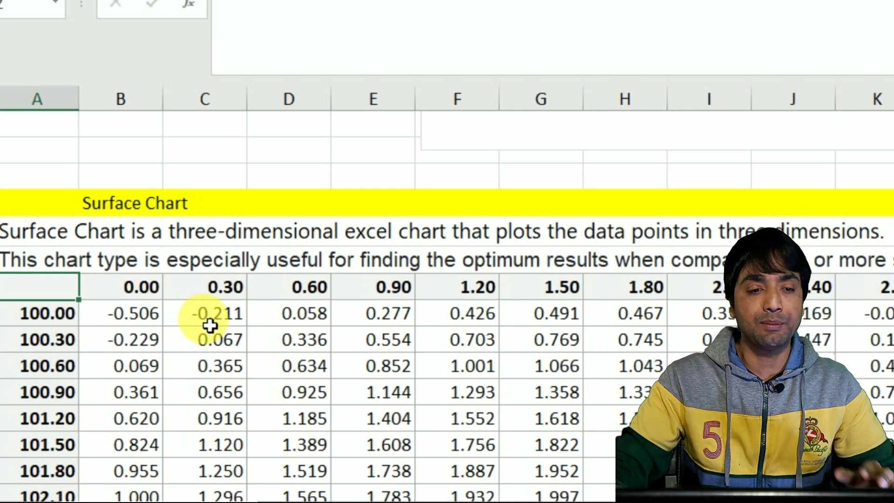
{"action": "scroll", "coordinate": [272, 330], "scroll_direction": "down", "scroll_amount": 3}
{"action": "scroll", "coordinate": [273, 334], "scroll_direction": "up", "scroll_amount": 3}
{"action": "key", "text": "Down"}
{"action": "key", "text": "Down"}
{"action": "key", "text": "Down"}
{"action": "key", "text": "Down"}
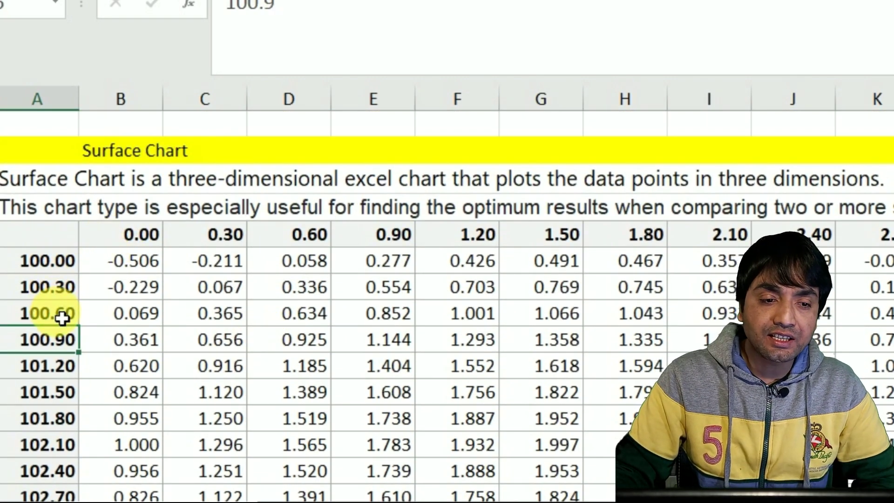
{"action": "left_click", "coordinate": [674, 365]}
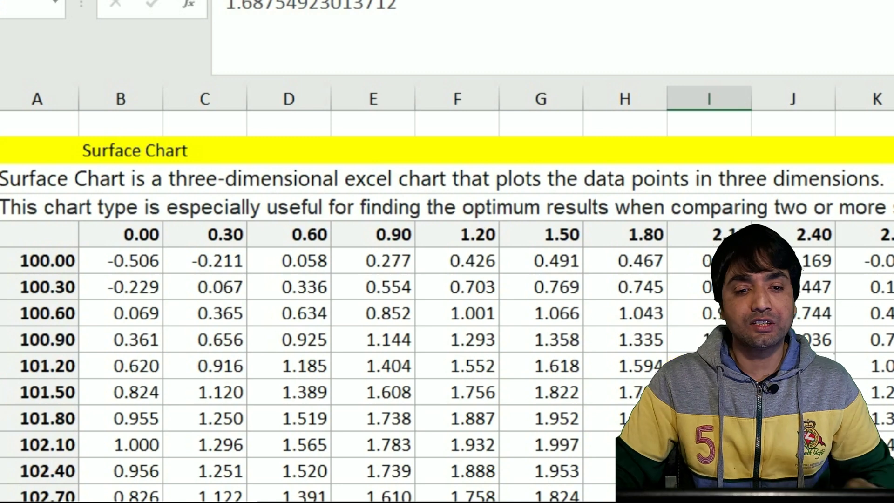
{"action": "scroll", "coordinate": [326, 308], "scroll_direction": "down", "scroll_amount": 4}
{"action": "scroll", "coordinate": [536, 338], "scroll_direction": "down", "scroll_amount": 1}
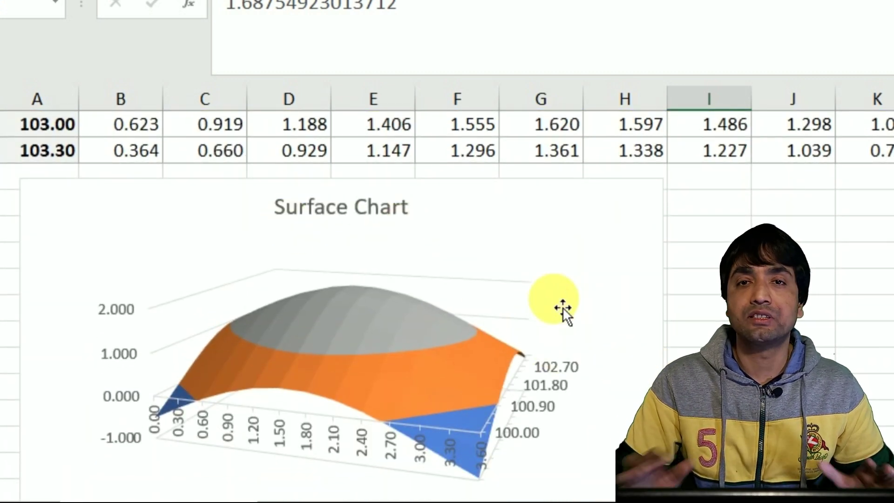
{"action": "scroll", "coordinate": [391, 235], "scroll_direction": "up", "scroll_amount": 5}
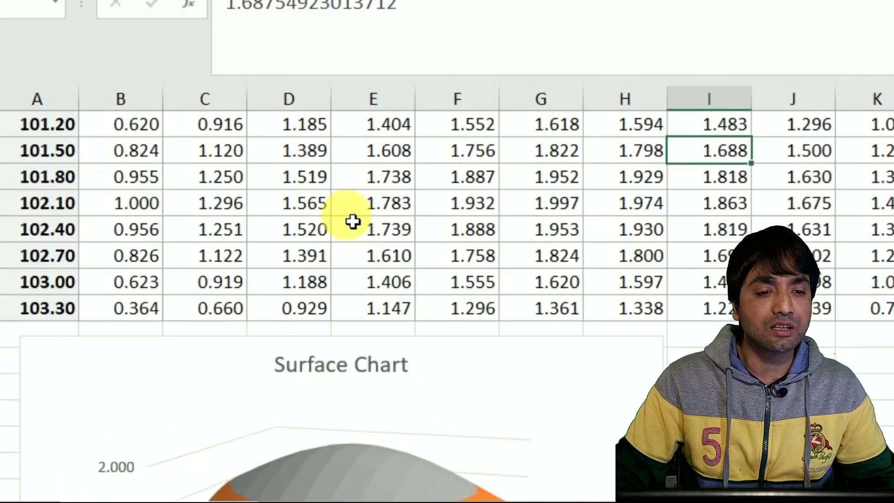
{"action": "left_click_drag", "start_coordinate": [76, 237], "coordinate": [629, 502]}
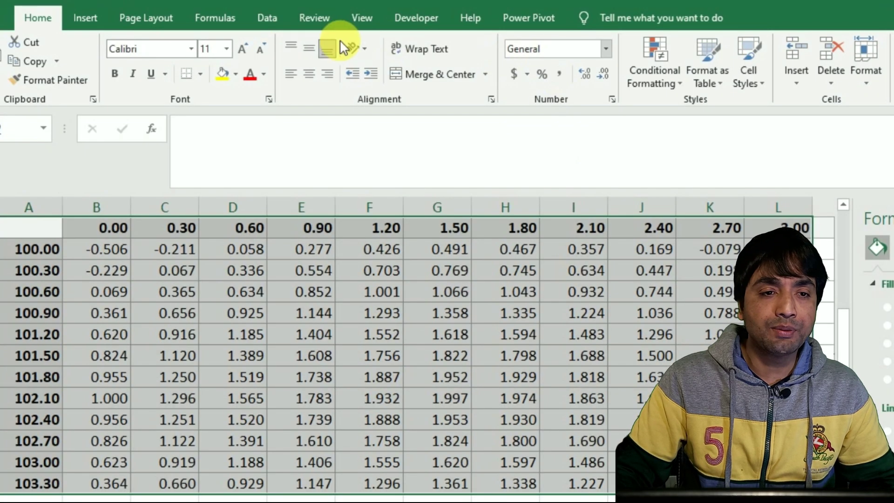
Insert a 3-D Surface chart from the selected surface data.
{"action": "left_click", "coordinate": [95, 22]}
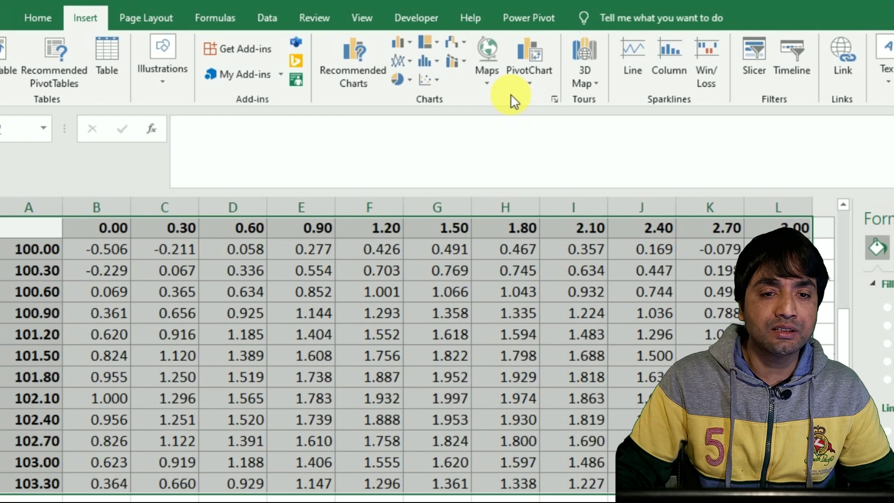
{"action": "left_click", "coordinate": [485, 86]}
{"action": "left_click", "coordinate": [495, 167]}
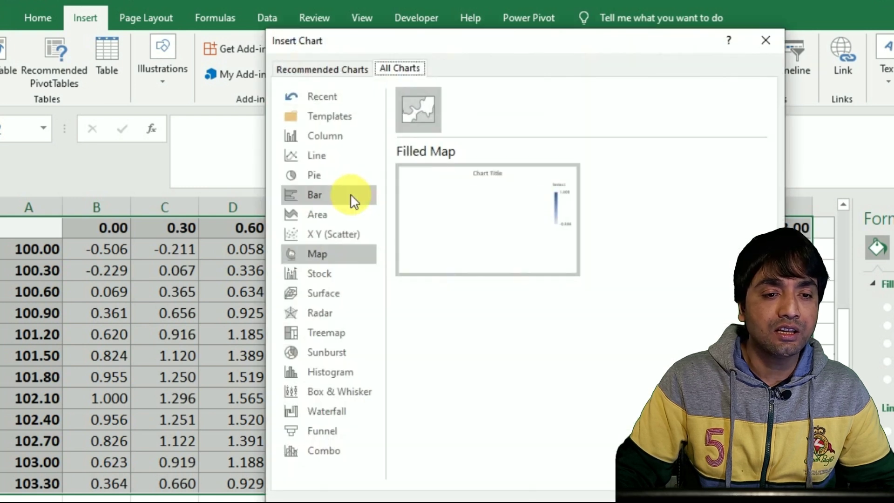
{"action": "left_click", "coordinate": [325, 293]}
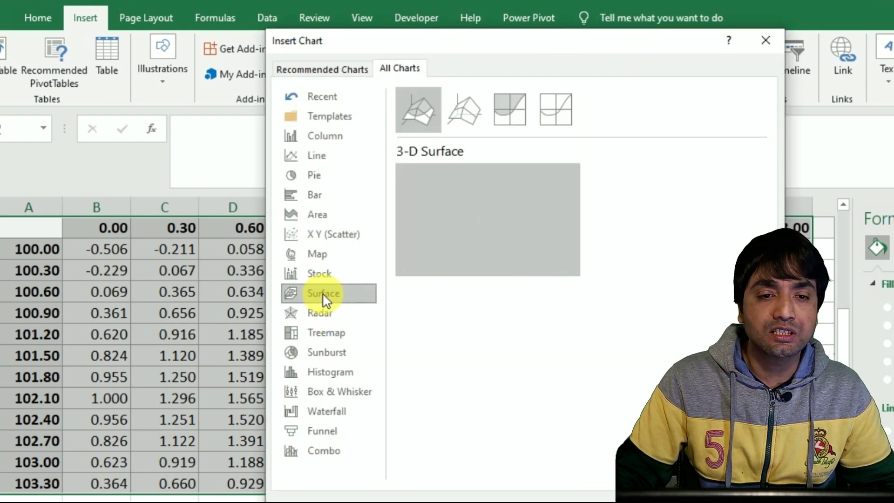
{"action": "mouse_move", "coordinate": [491, 192]}
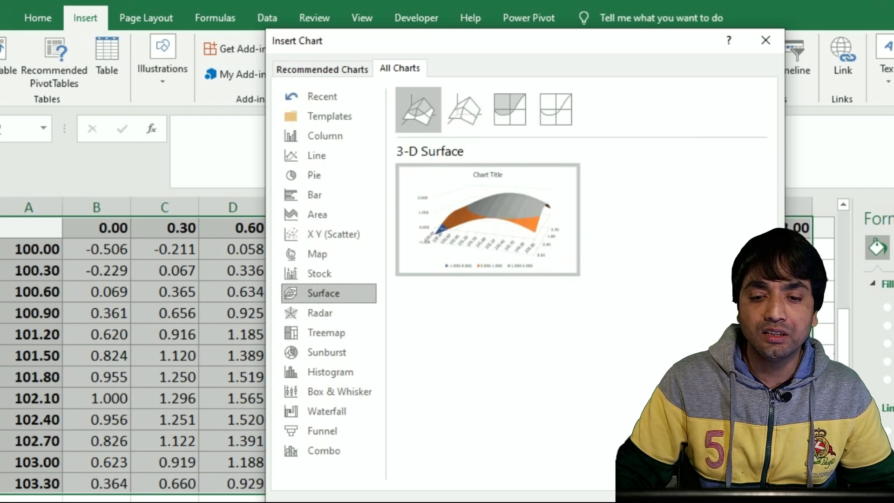
{"action": "key", "text": "Return"}
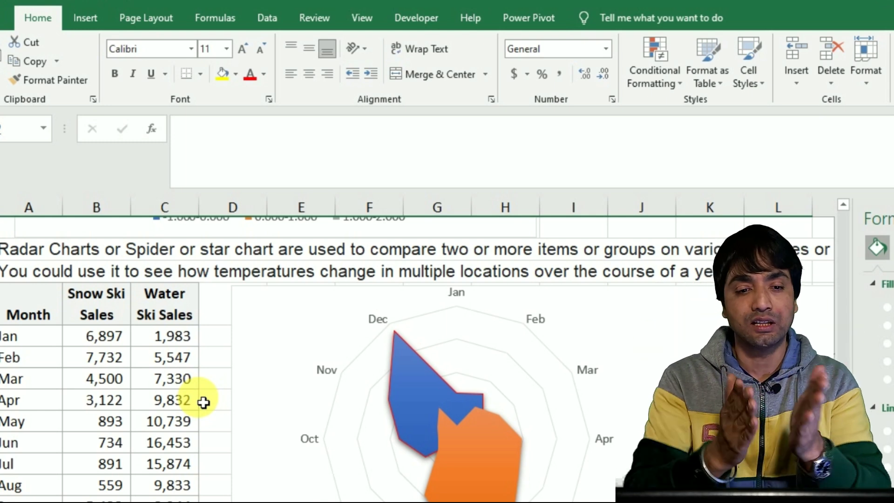
Select a cell in the monthly Snow Ski and Water Ski Sales table and show the Insert tab.
{"action": "scroll", "coordinate": [208, 319], "scroll_direction": "down", "scroll_amount": 1}
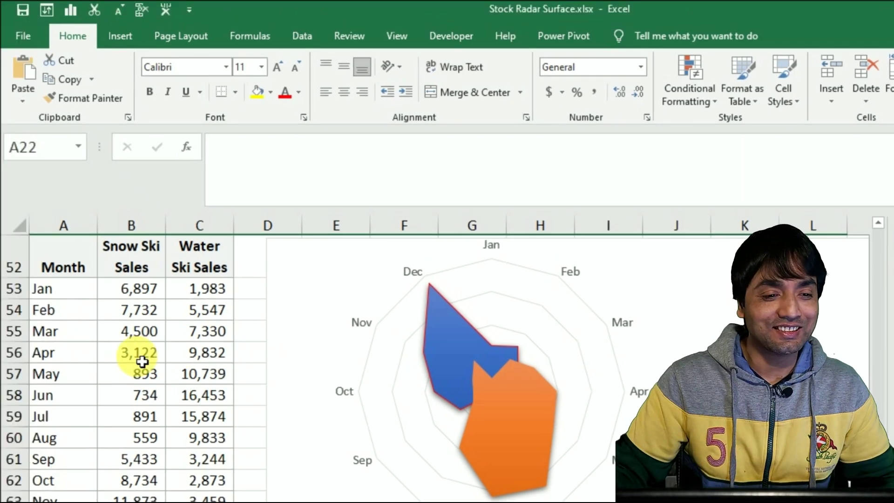
{"action": "left_click", "coordinate": [105, 340]}
{"action": "left_click", "coordinate": [127, 36]}
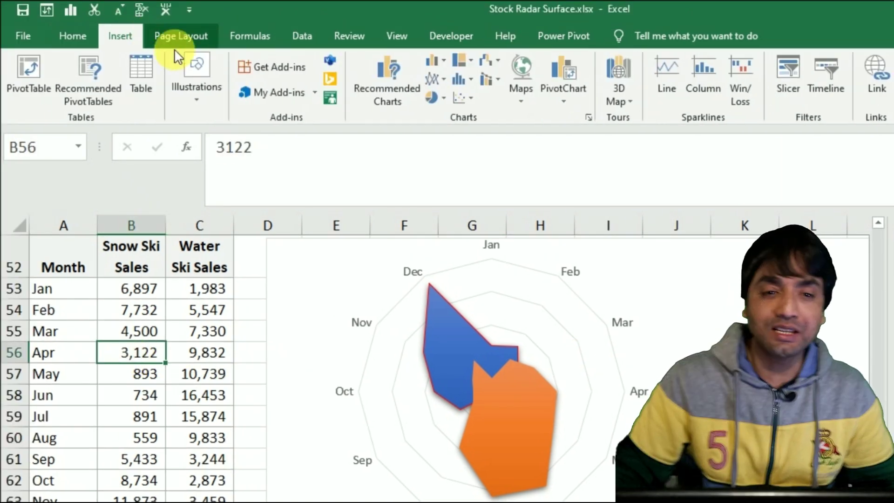
Insert a Filled Radar chart of the monthly Snow Ski and Water Ski sales.
{"action": "left_click", "coordinate": [515, 97]}
{"action": "left_click", "coordinate": [406, 187]}
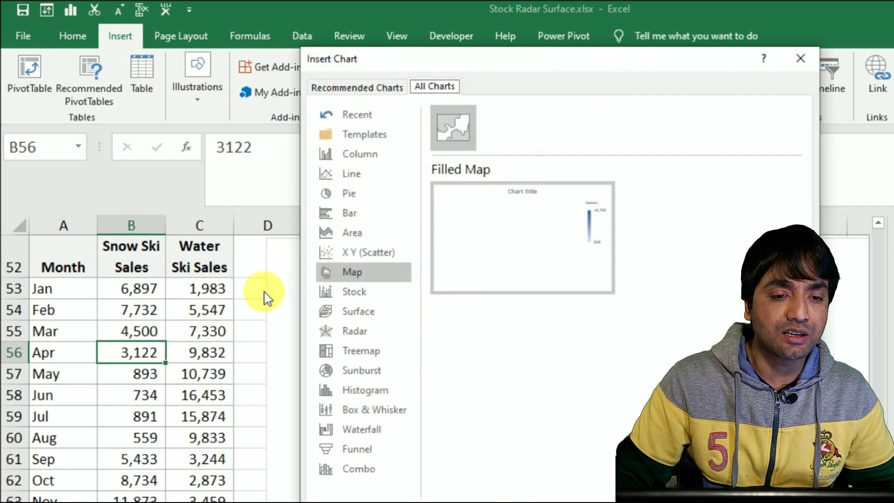
{"action": "left_click", "coordinate": [366, 335]}
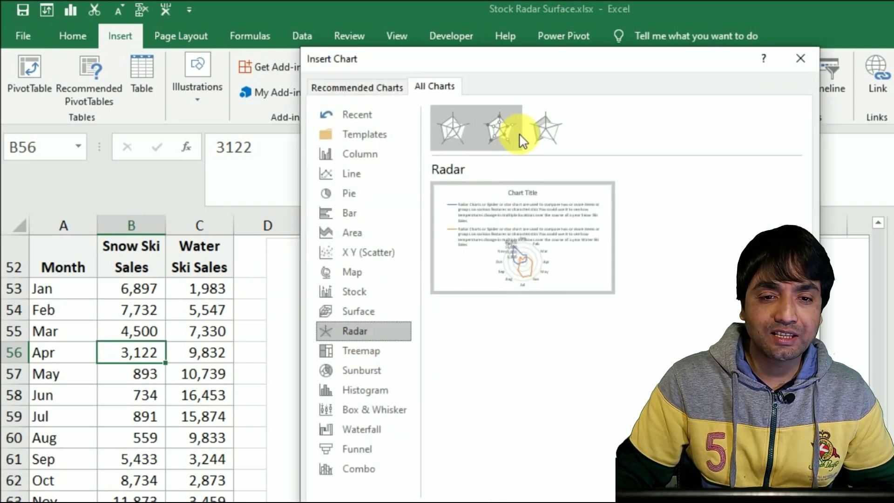
{"action": "left_click", "coordinate": [536, 130]}
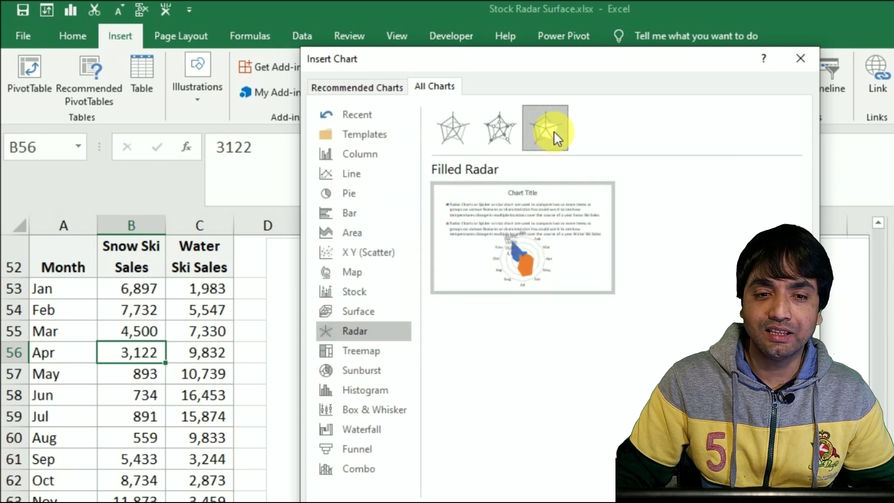
{"action": "key", "text": "Return"}
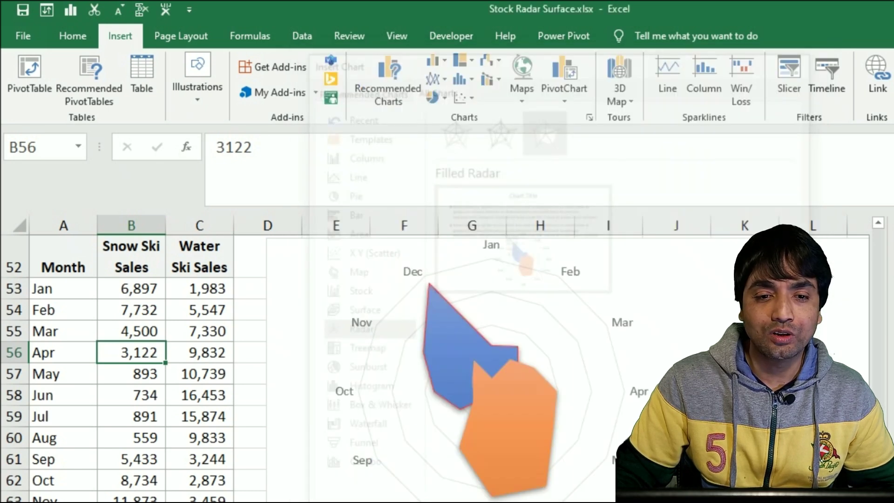
Delete the radar chart's value axis labels.
{"action": "left_click", "coordinate": [419, 318]}
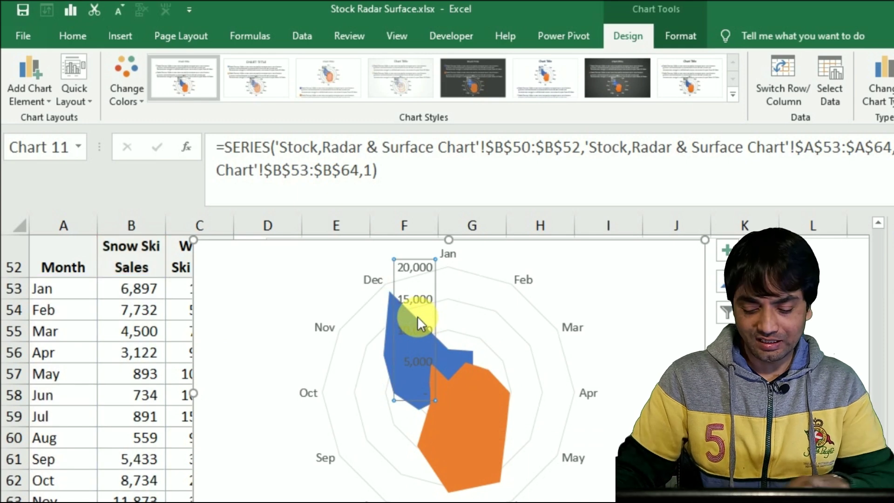
{"action": "left_click", "coordinate": [419, 322]}
{"action": "key", "text": "Delete"}
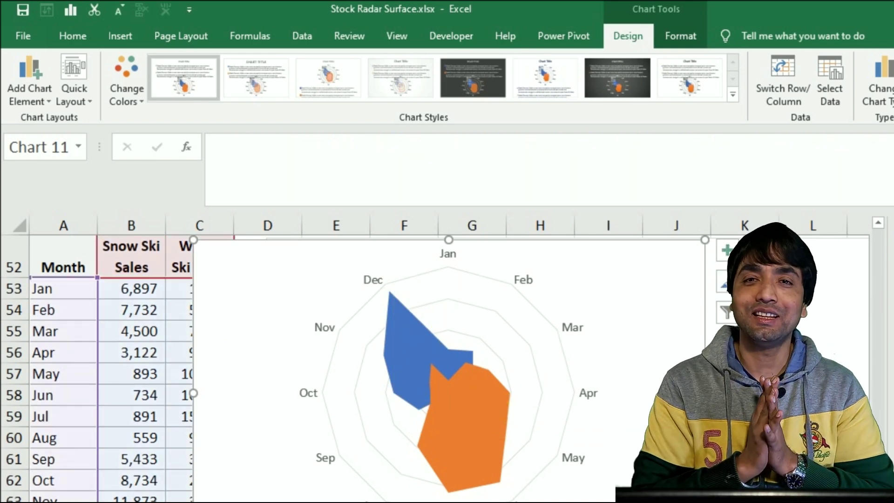